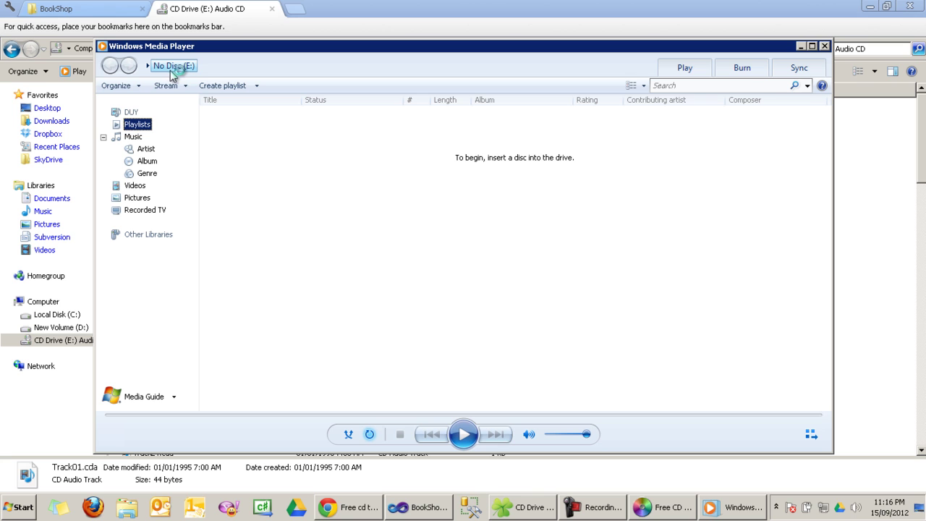
Close Windows Media Player and switch to the Free CD to MP3 Converter web page in Chrome.
click(194, 67)
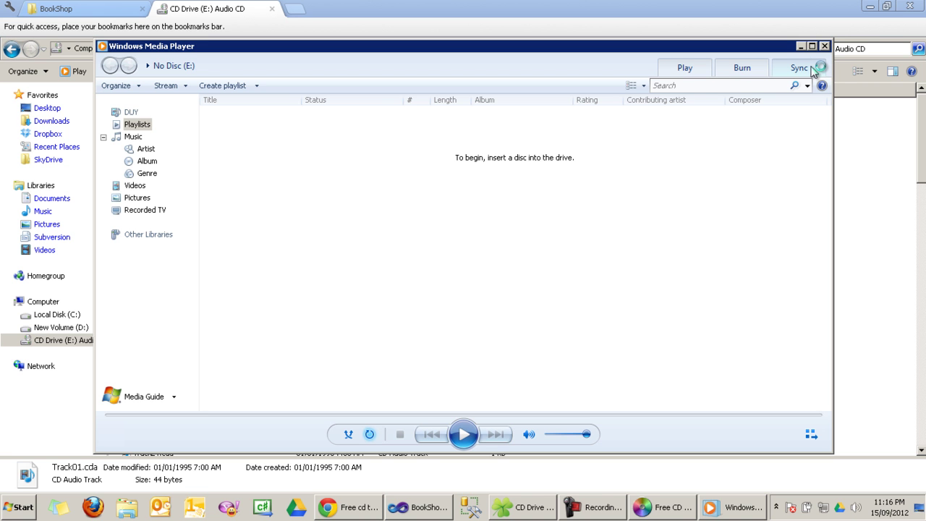
click(824, 46)
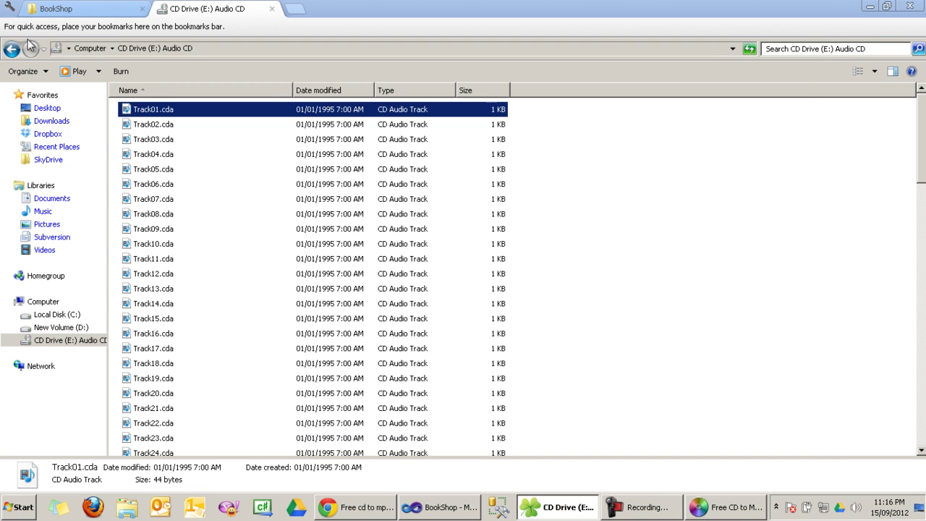
click(380, 507)
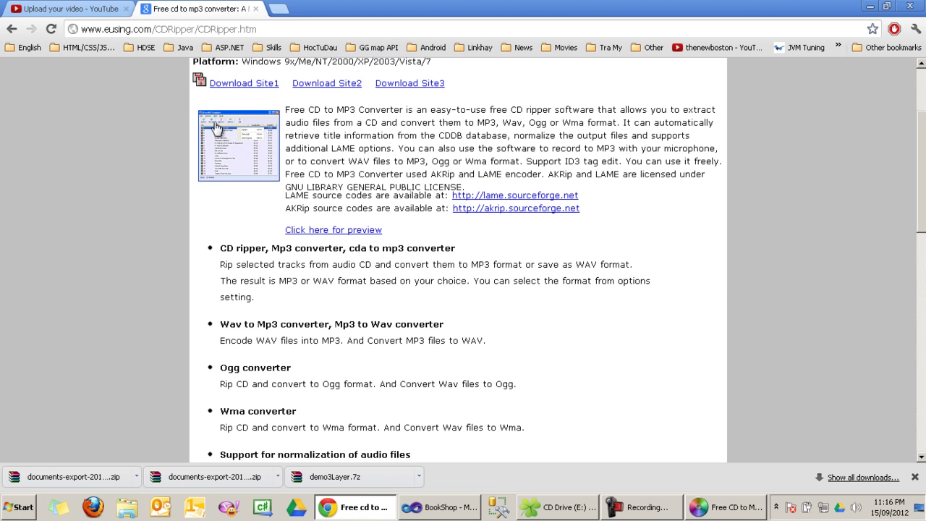
Read through the Free CD to MP3 Converter page, from the version heading down to the section on supporting the product.
scroll(218, 130, up, 2)
drag(193, 174, 348, 174)
click(351, 175)
scroll(348, 176, down, 1)
scroll(349, 177, down, 4)
scroll(337, 355, down, 4)
scroll(344, 330, down, 3)
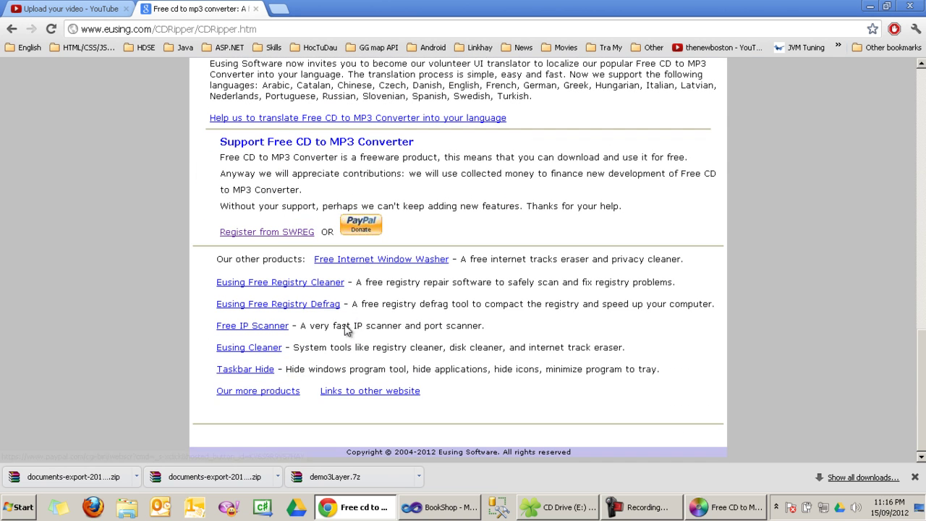
drag(222, 143, 424, 139)
click(391, 136)
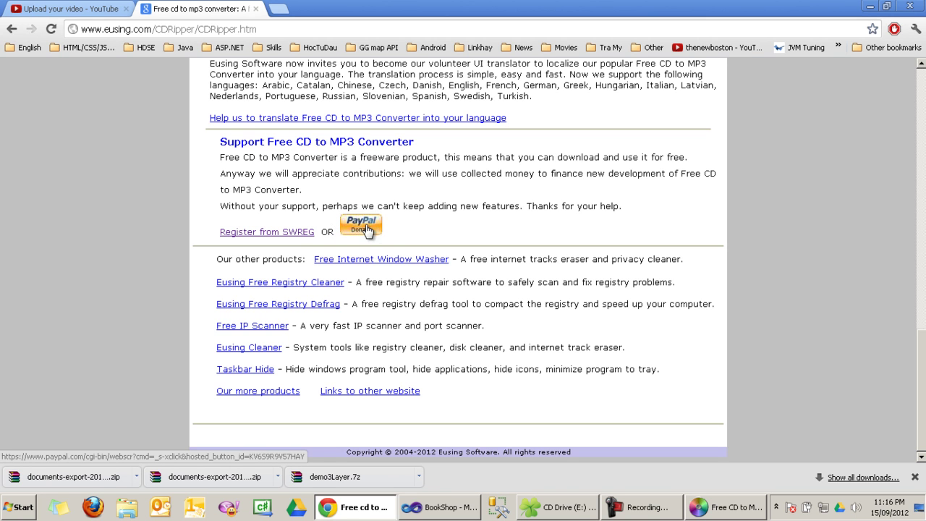
Open the SWREG registration page in a new tab, close it again and return to the download links.
right_click(294, 236)
click(299, 243)
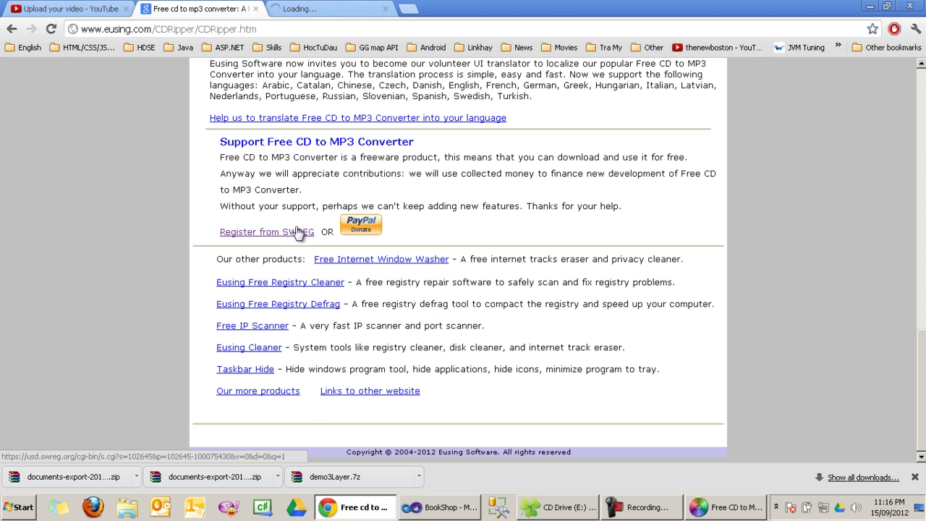
click(345, 7)
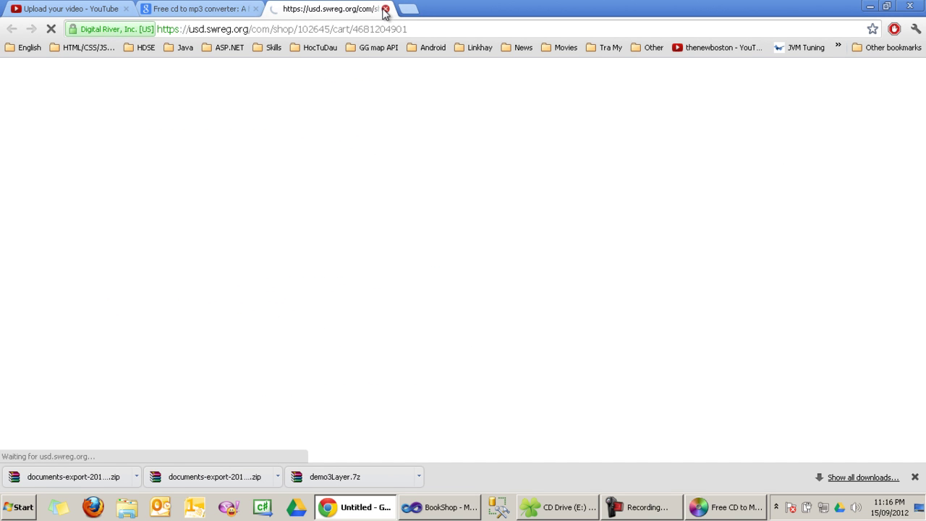
click(385, 9)
scroll(492, 197, up, 3)
scroll(492, 197, up, 8)
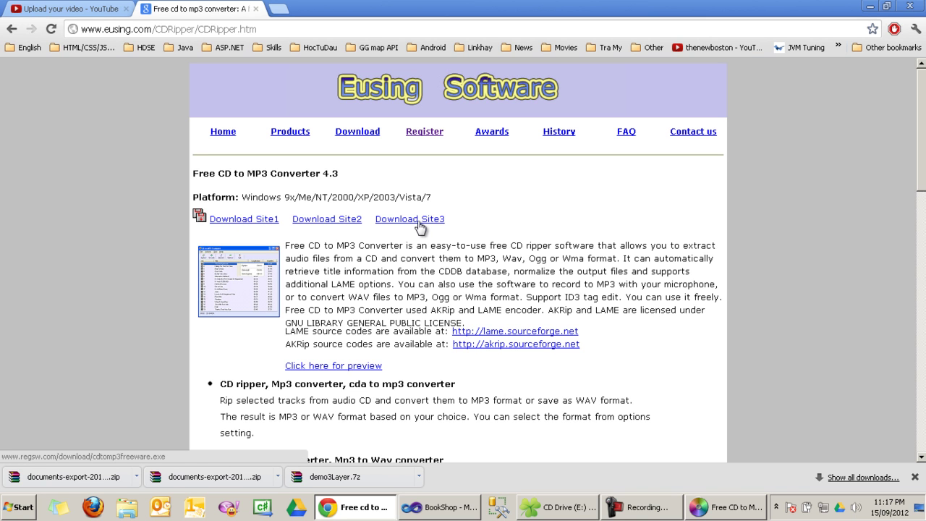
Switch to Free CD to MP3 Converter and skip entering a registration code.
click(739, 510)
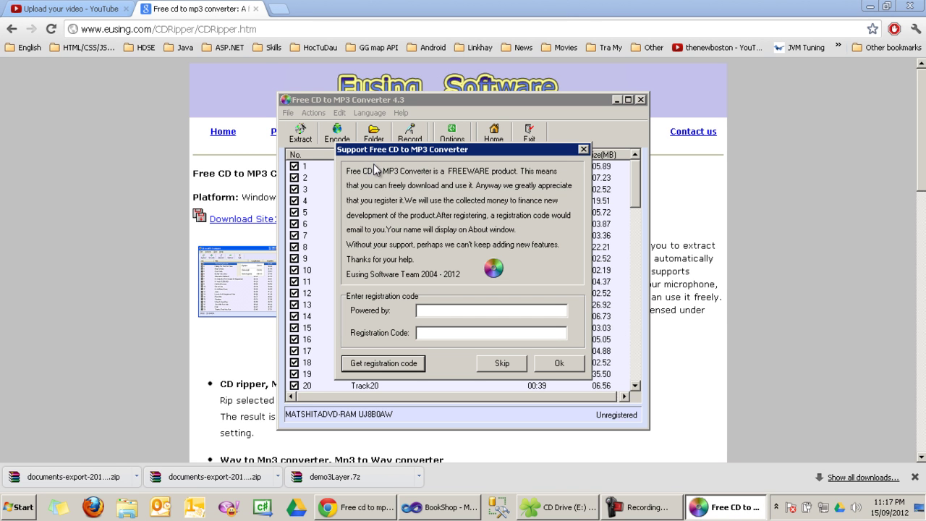
drag(354, 152, 327, 138)
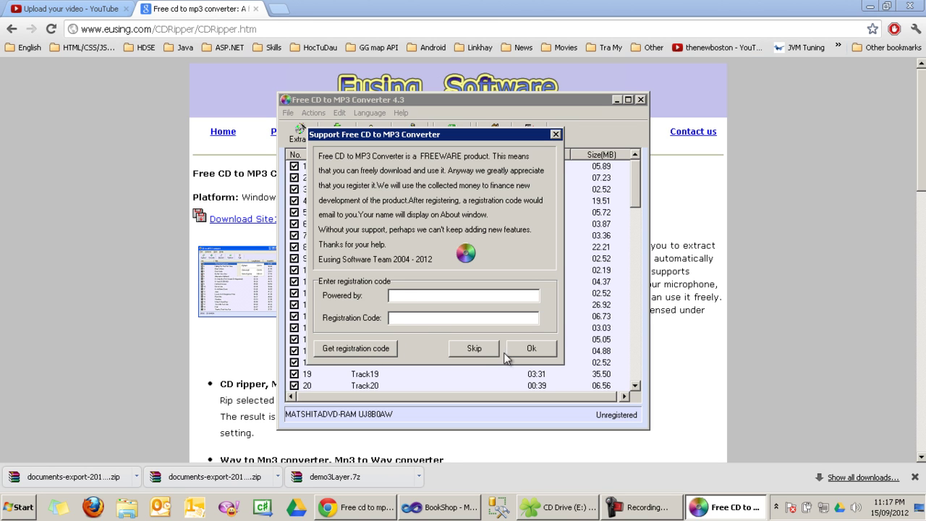
click(477, 348)
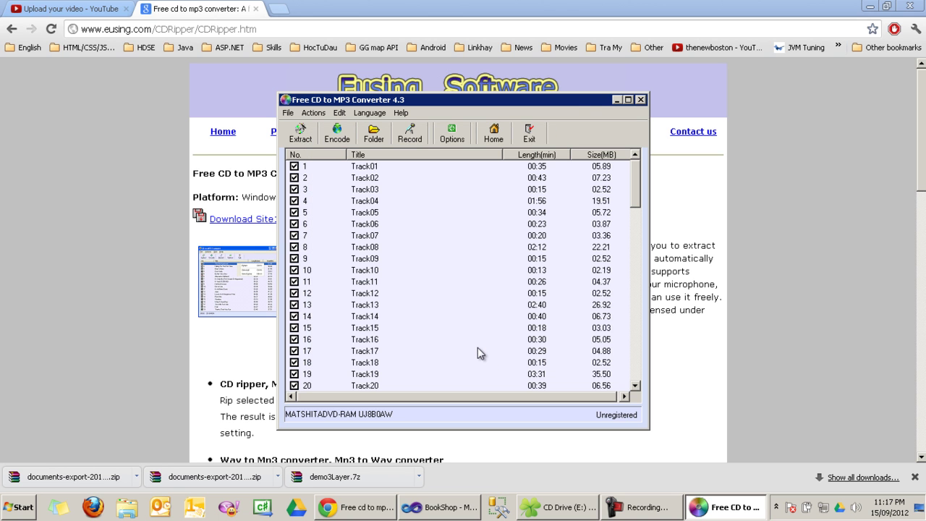
click(404, 116)
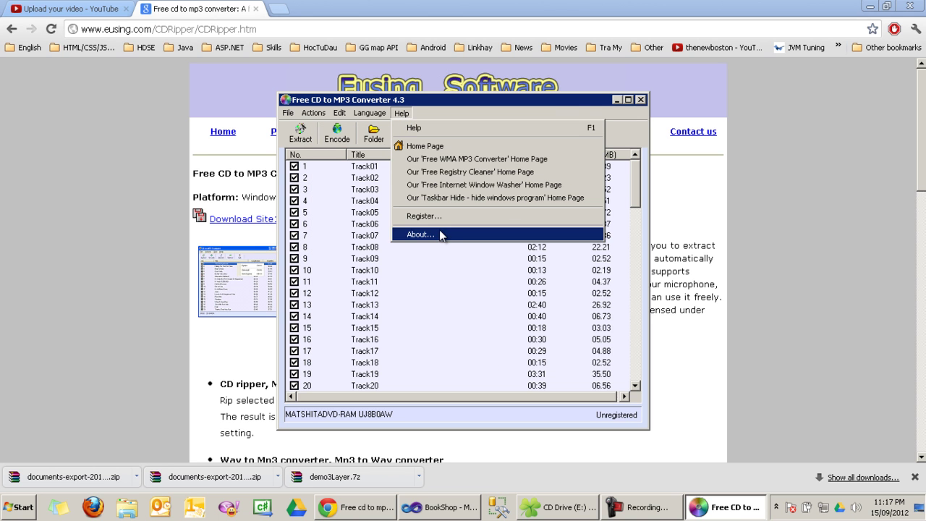
click(419, 108)
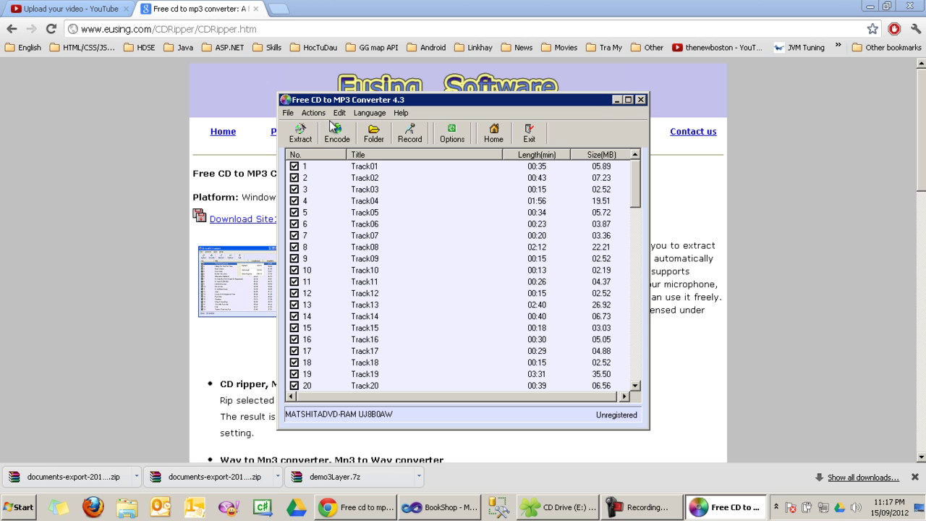
click(289, 113)
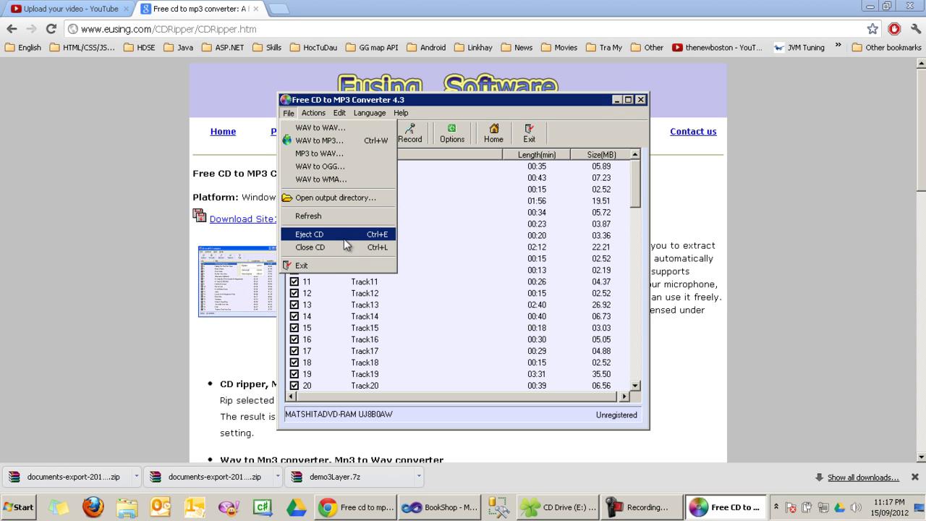
mouse_move(402, 113)
click(436, 100)
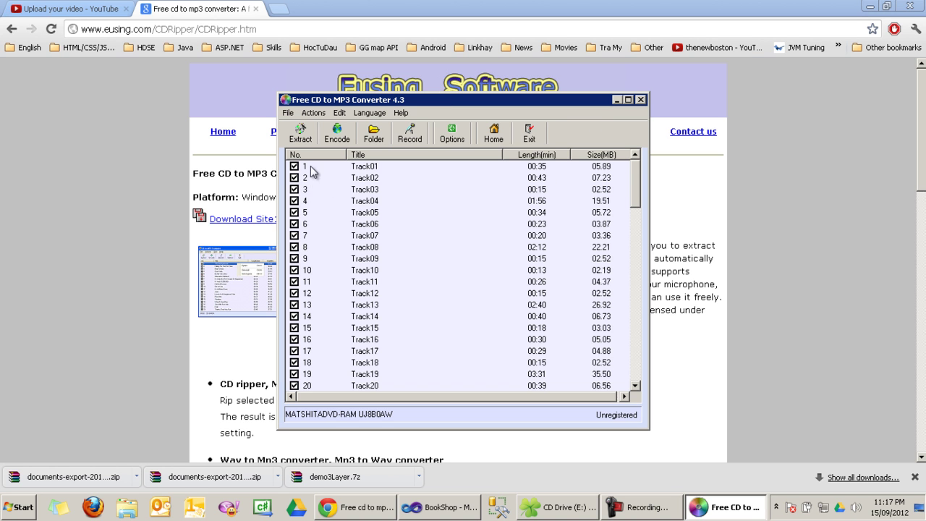
Look through the CD's track list and return to Track01, selecting it.
scroll(396, 199, down, 20)
scroll(408, 207, up, 9)
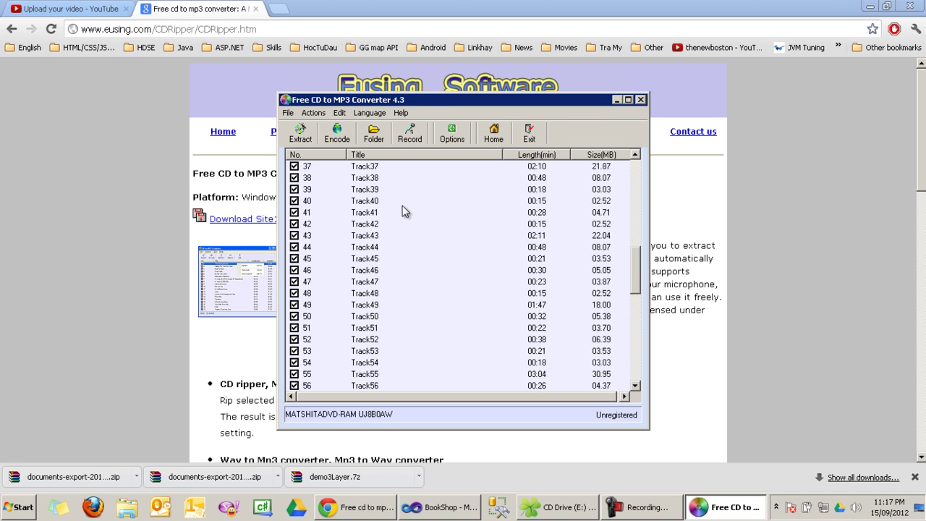
scroll(405, 209, up, 10)
key(Home)
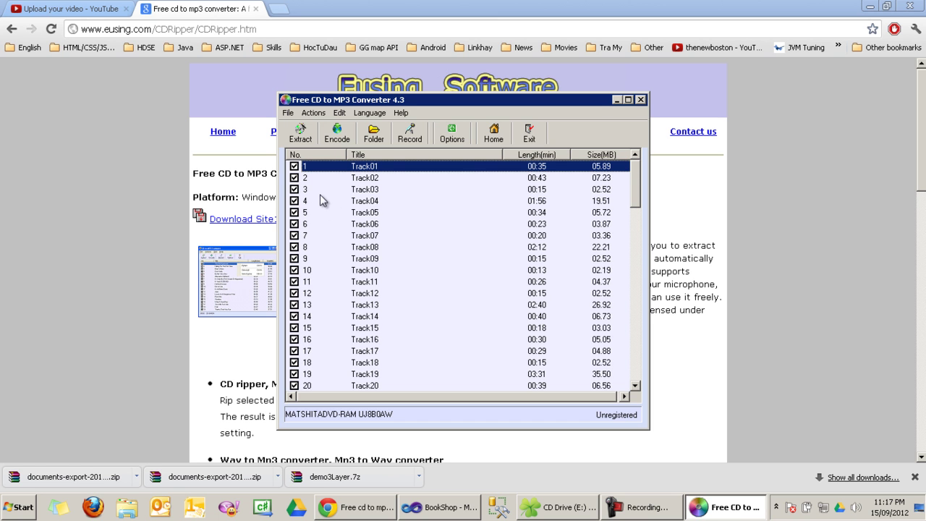
View the converter's output directory in the file manager, close it and switch back to Free CD to MP3 Converter.
click(292, 113)
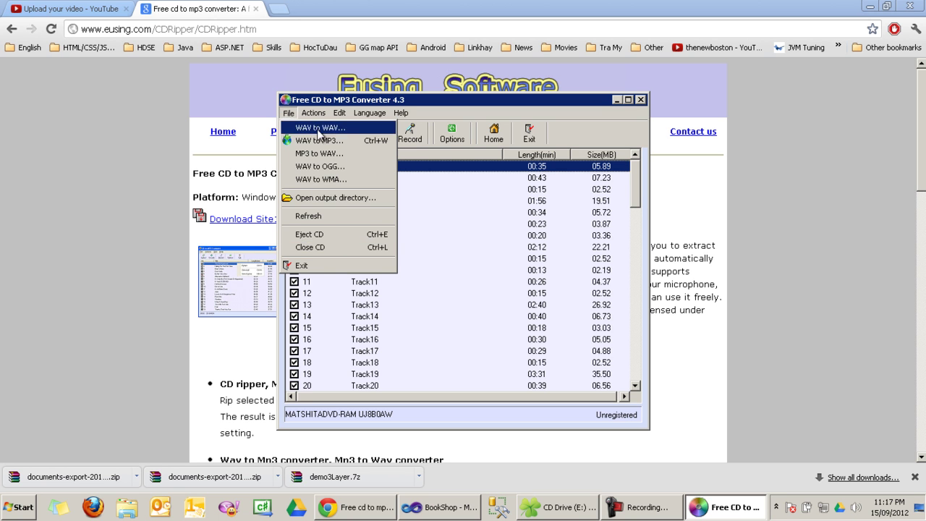
mouse_move(312, 120)
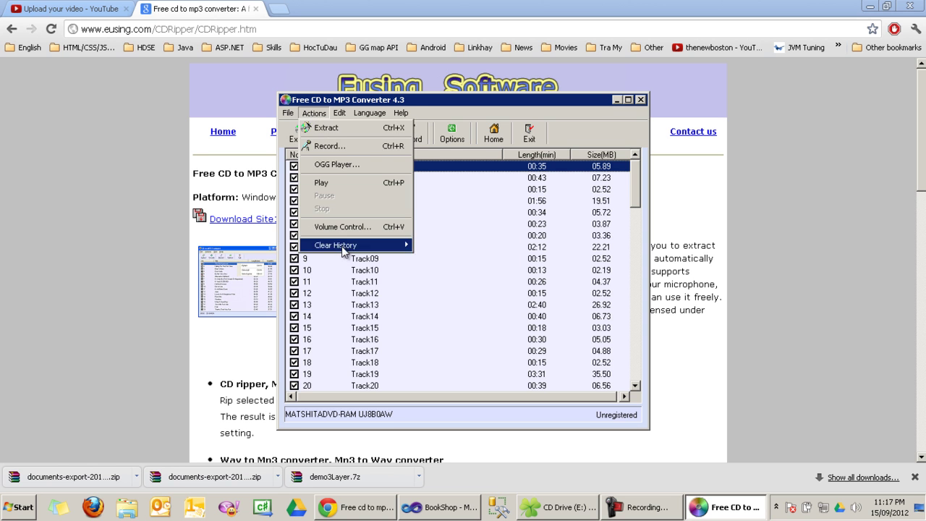
mouse_move(355, 119)
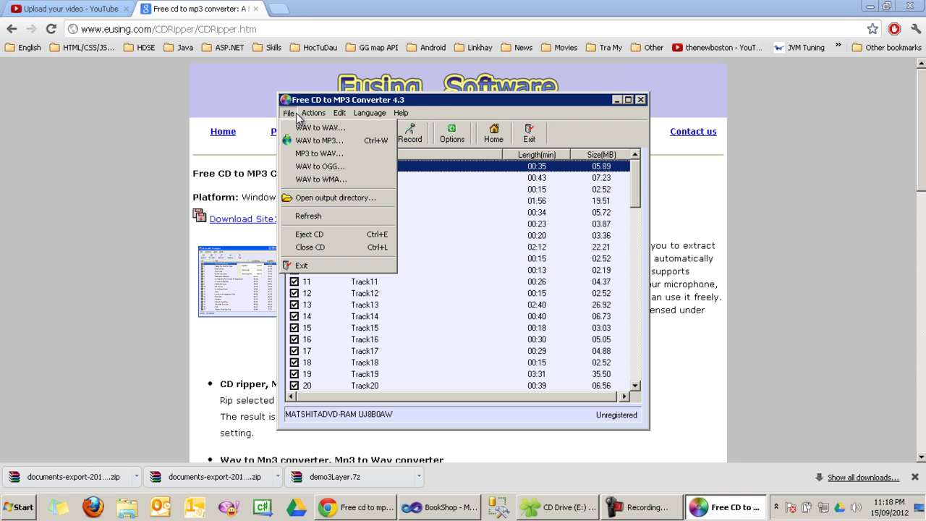
click(327, 198)
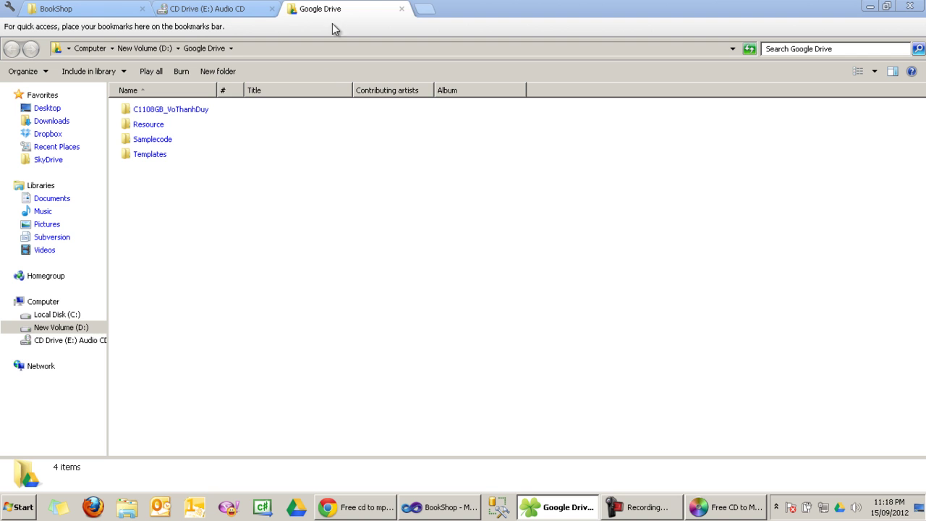
click(402, 9)
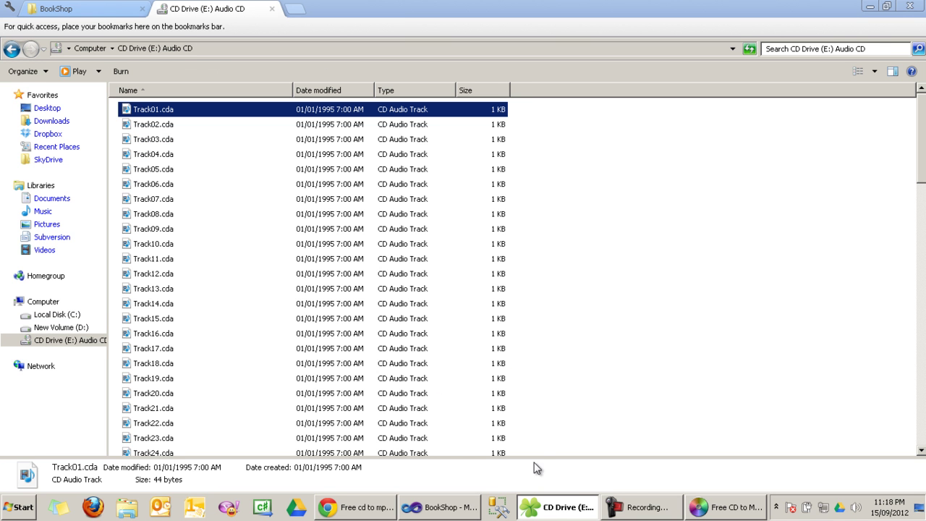
click(673, 509)
click(706, 509)
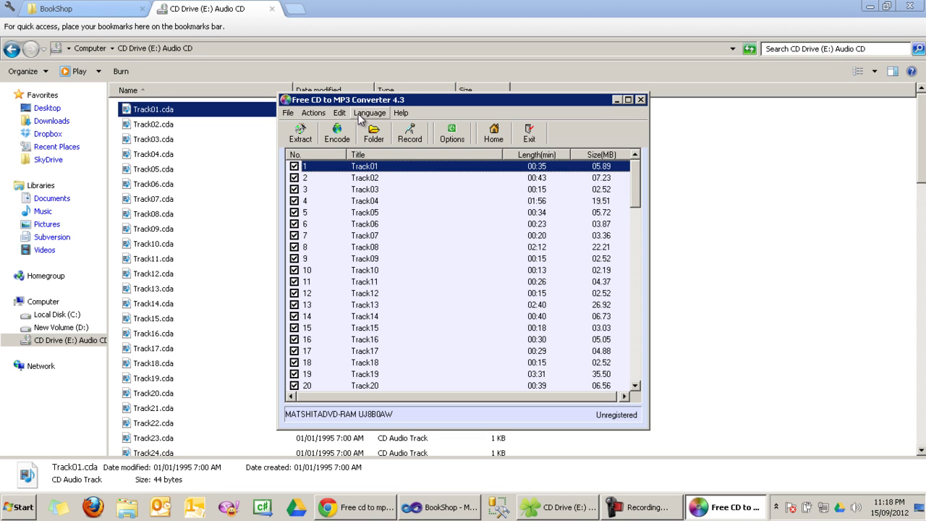
In the converter's output options, choose MP3 file(*.MP3) as the output format.
click(456, 138)
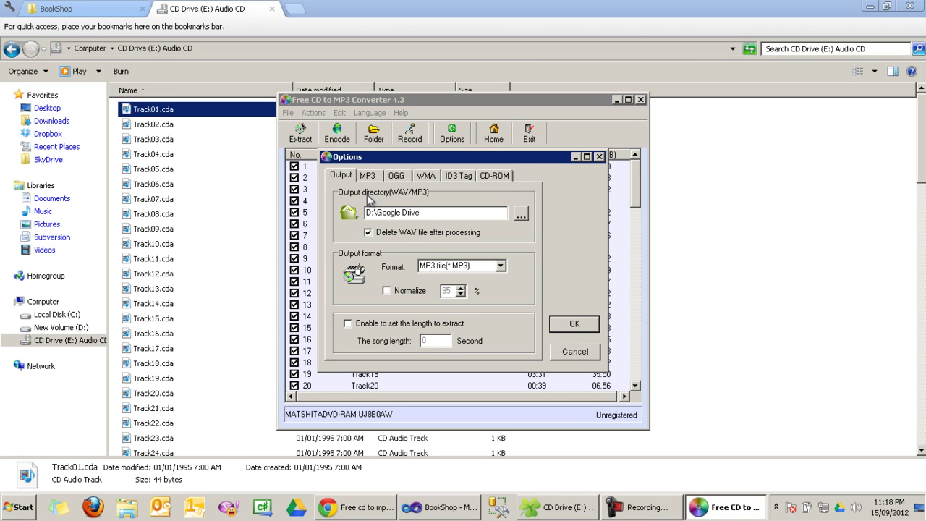
click(368, 233)
click(501, 266)
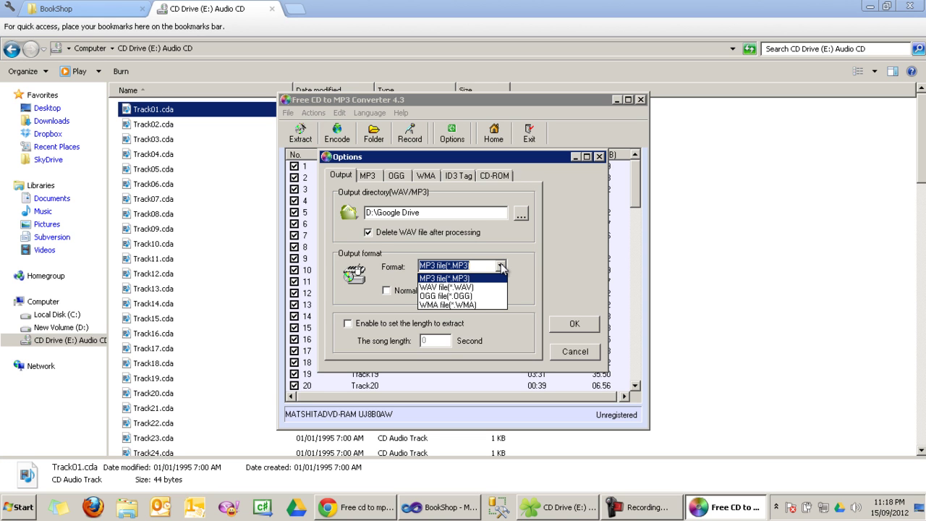
click(464, 279)
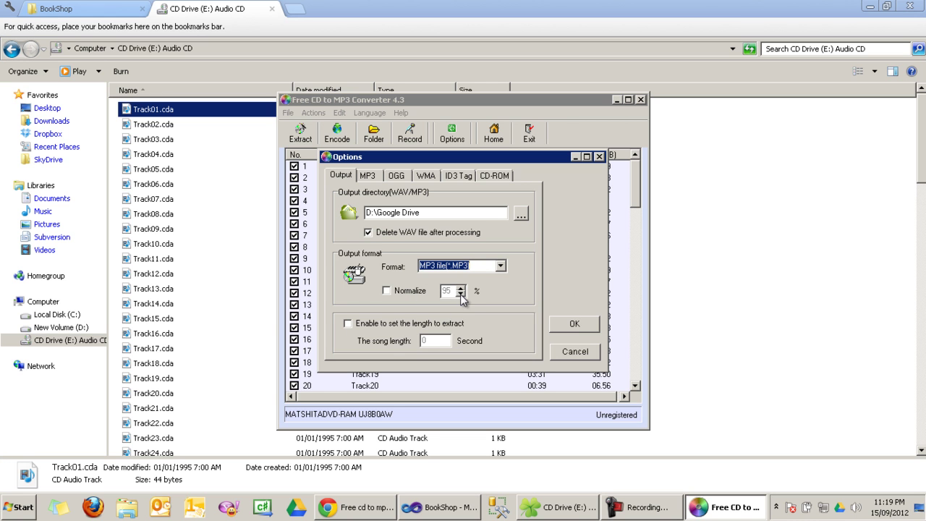
Examine the minimum bitrate and Speed/Quality choices in the MP3 encoding options.
click(368, 176)
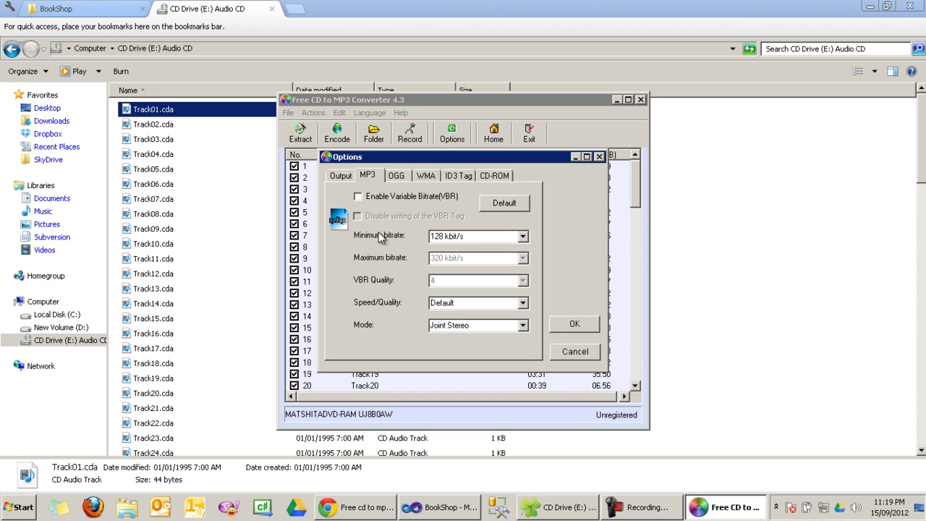
click(523, 236)
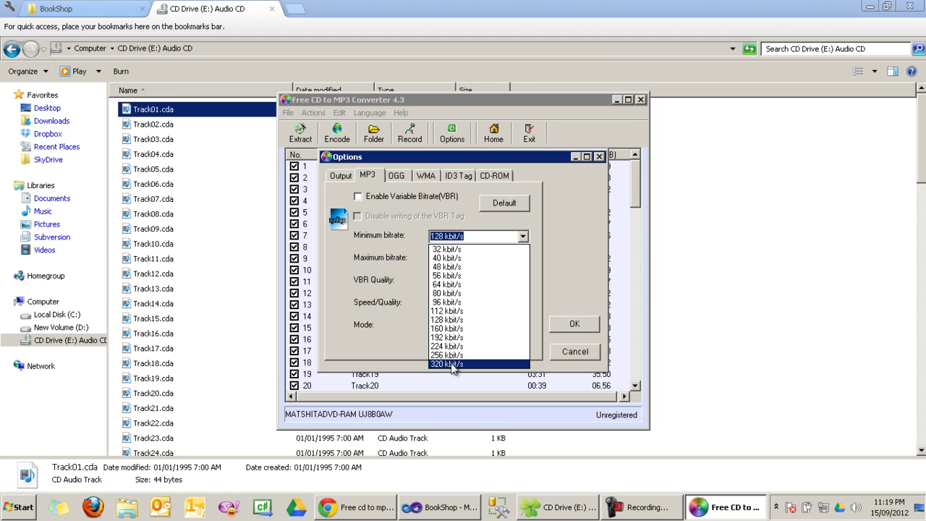
click(507, 236)
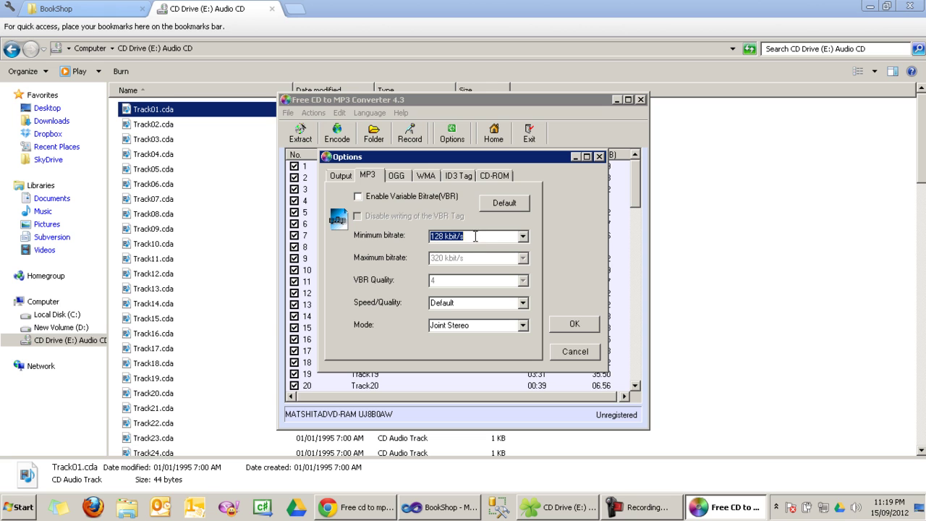
drag(445, 236, 425, 236)
drag(444, 236, 430, 237)
click(466, 237)
click(521, 238)
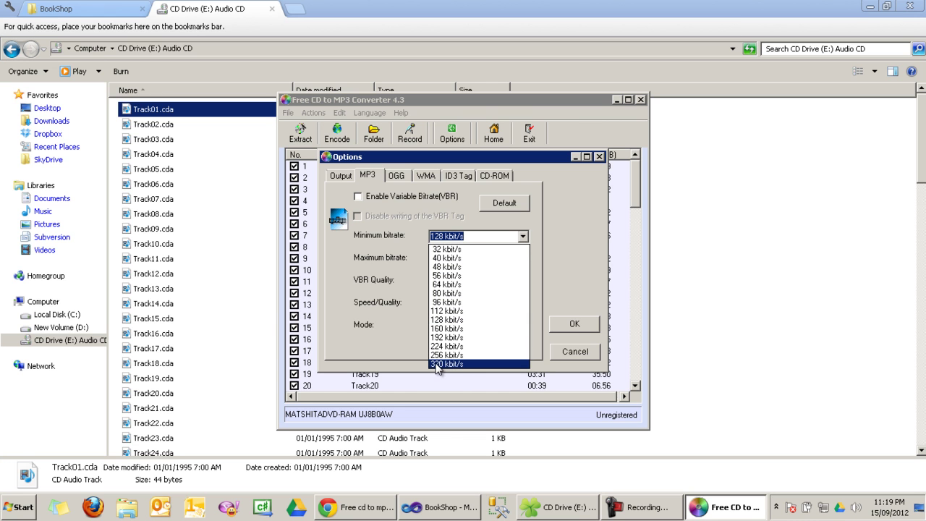
click(450, 237)
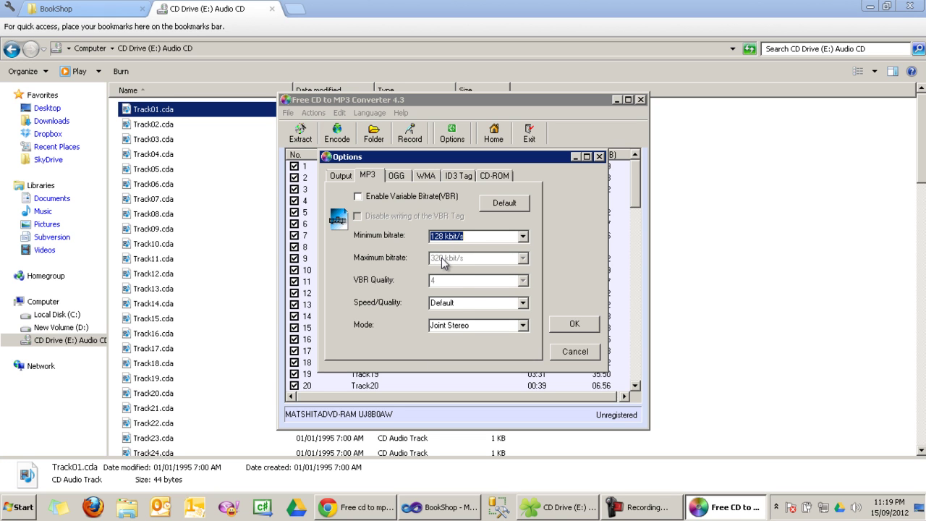
click(439, 303)
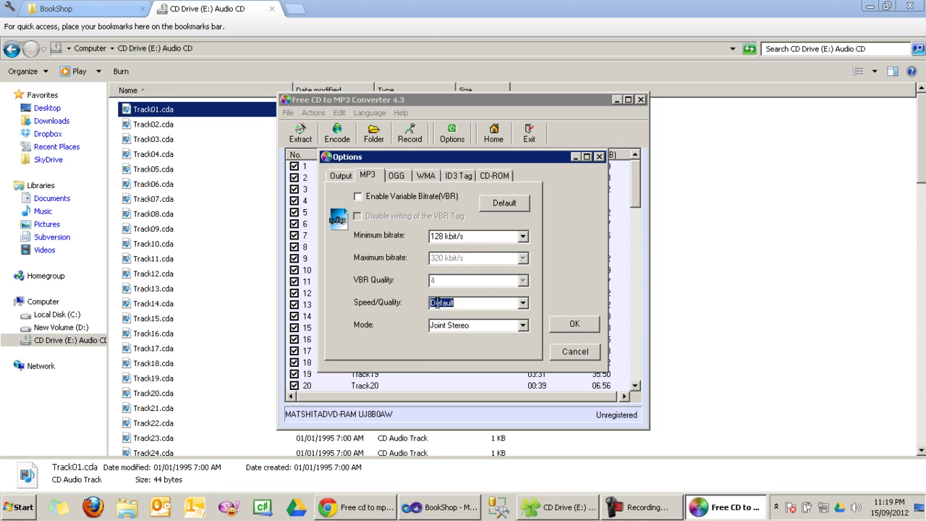
click(523, 303)
click(523, 303)
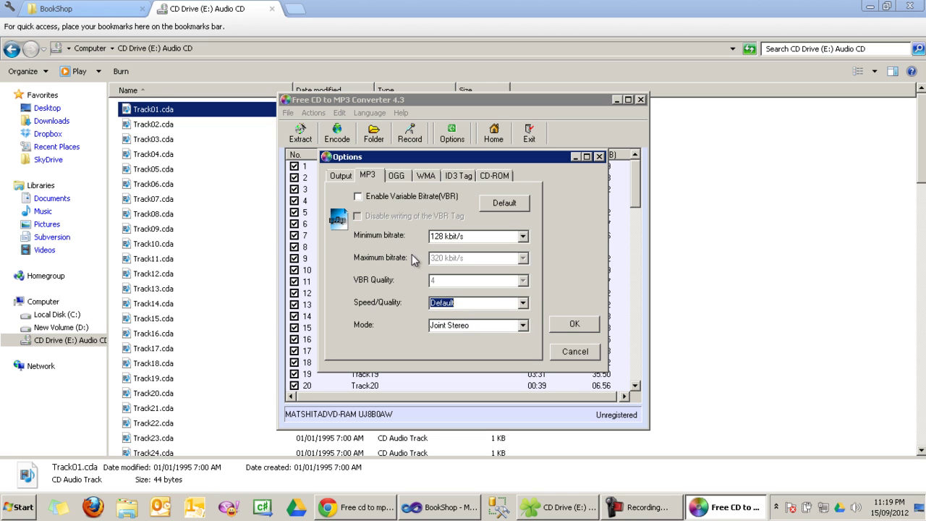
Review the output, OGG, WMA, ID3 Tag and CD-ROM options, and accept the converter's settings.
click(346, 176)
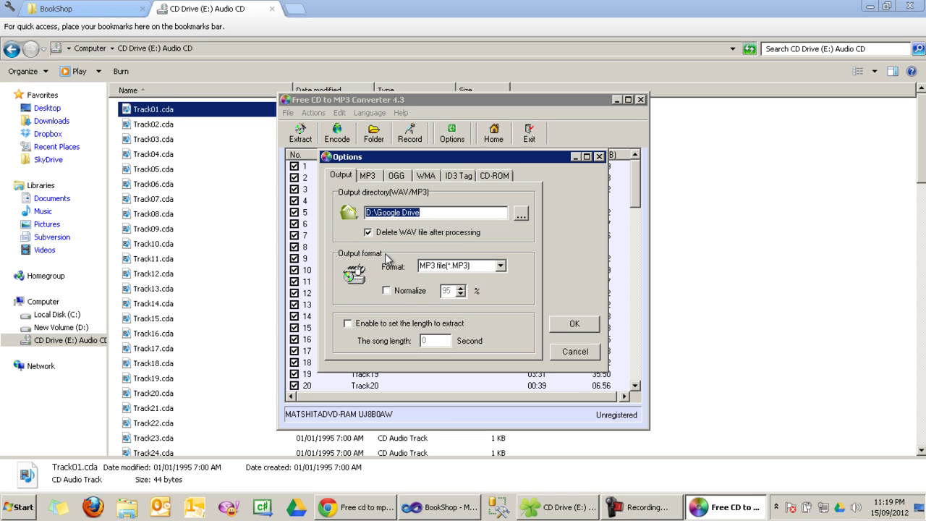
click(370, 179)
click(408, 177)
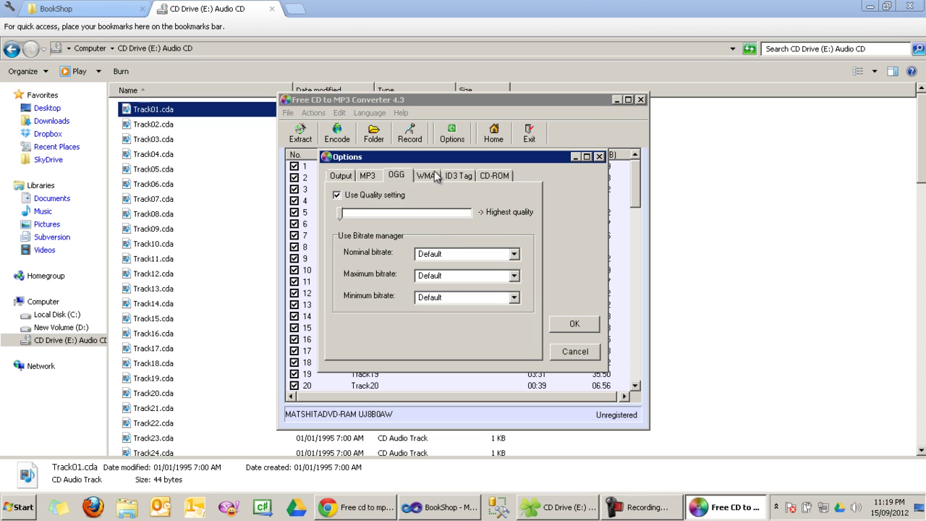
click(441, 177)
click(448, 175)
click(495, 176)
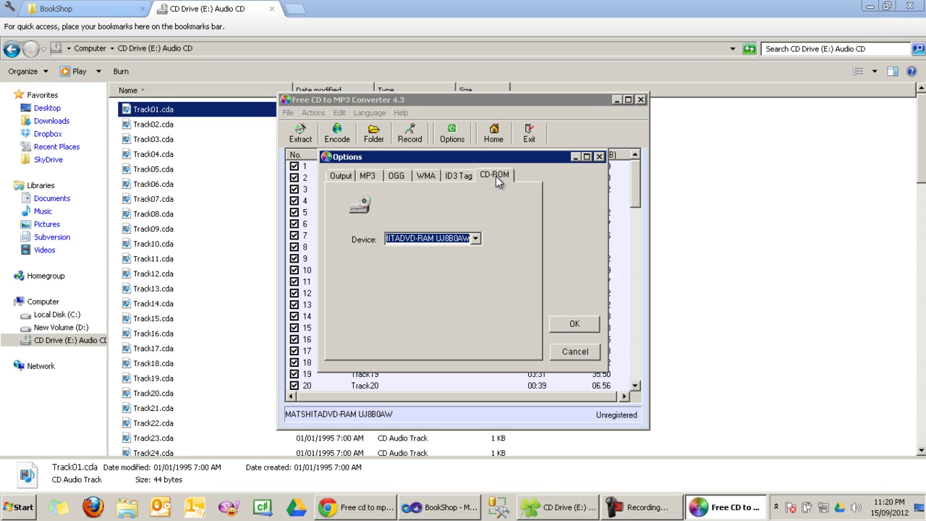
click(573, 325)
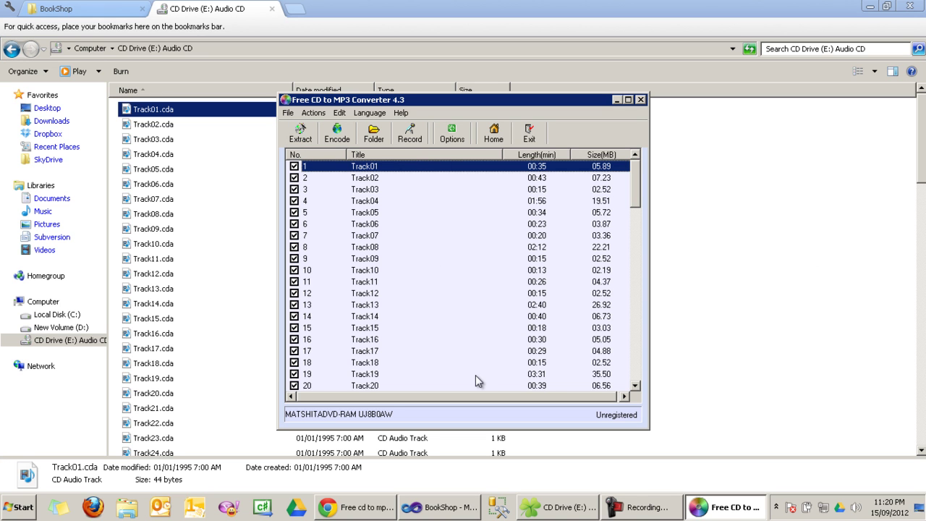
Open the converter's Record tool, examine its recording commands and close it.
click(289, 113)
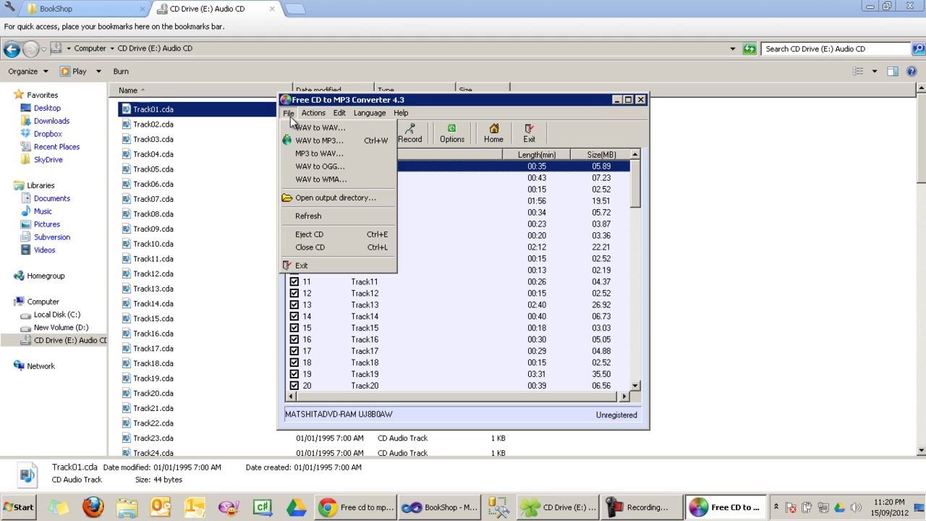
mouse_move(318, 113)
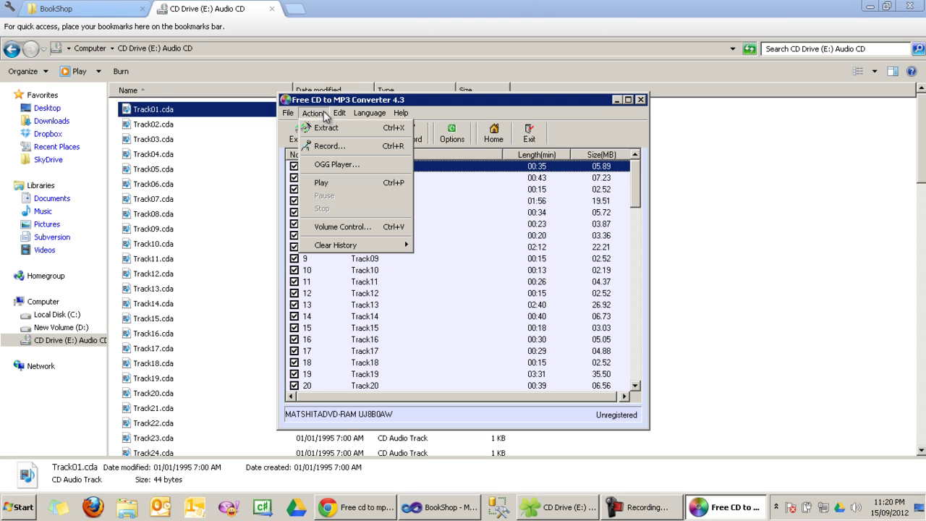
click(356, 148)
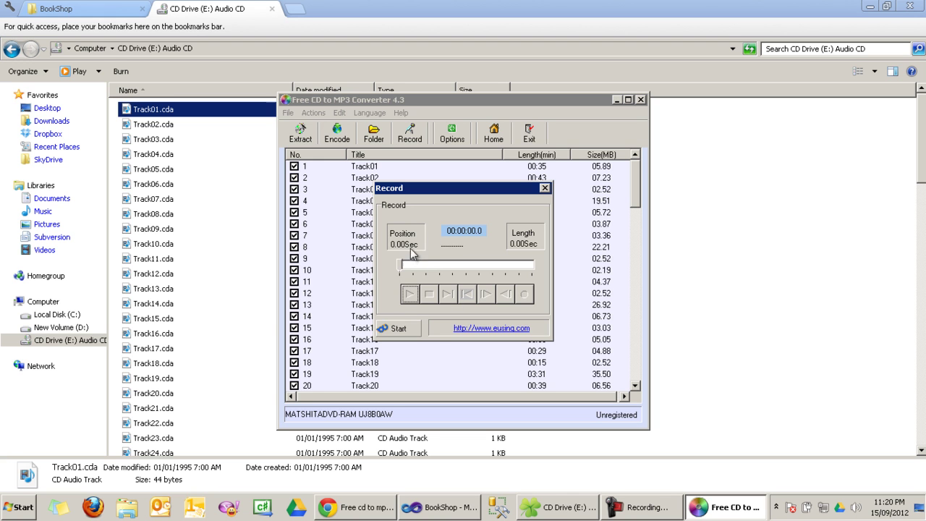
click(400, 329)
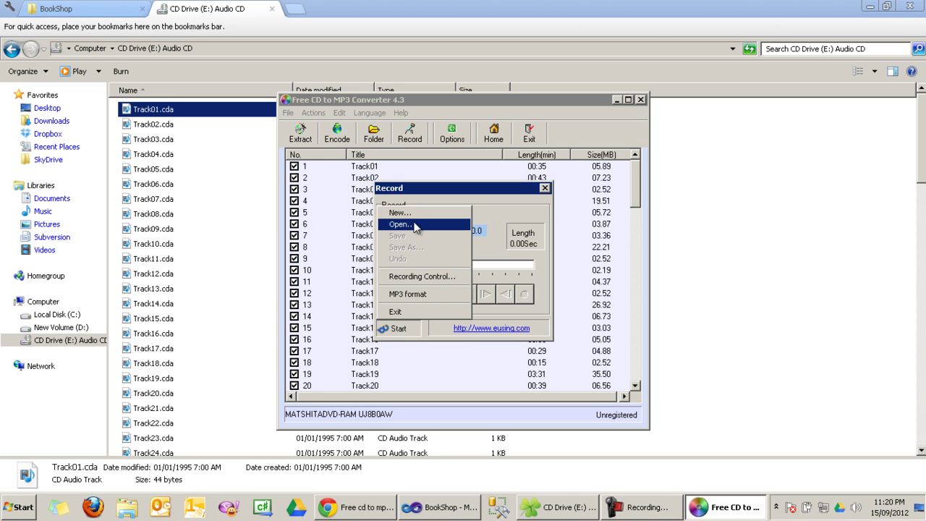
click(520, 212)
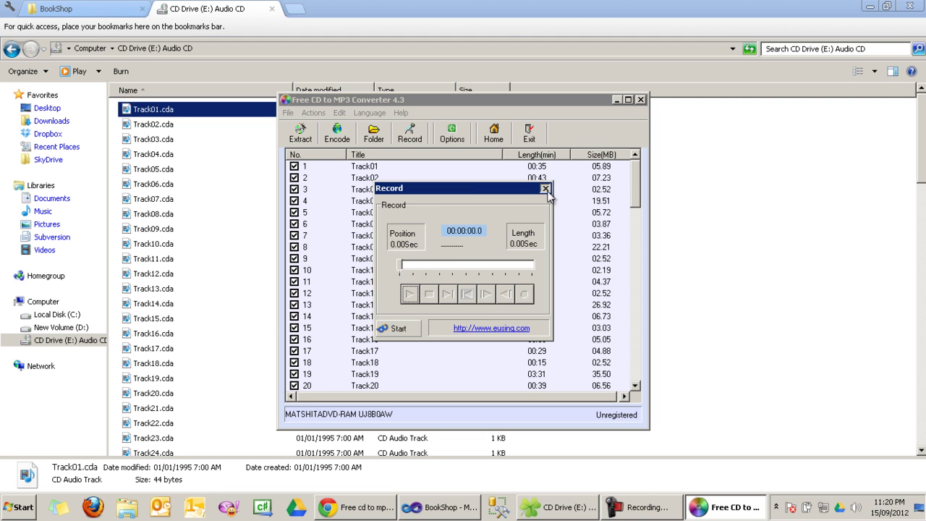
click(545, 187)
click(340, 113)
mouse_move(374, 114)
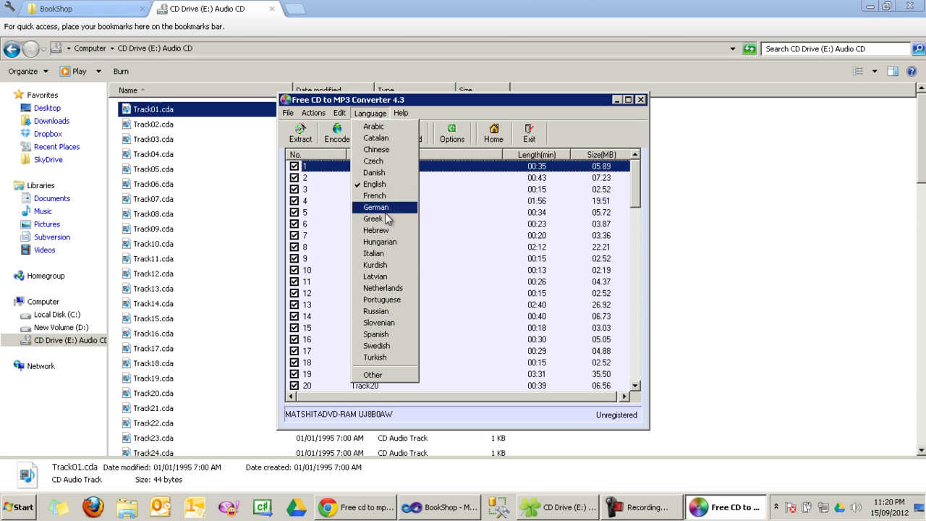
click(381, 376)
click(564, 297)
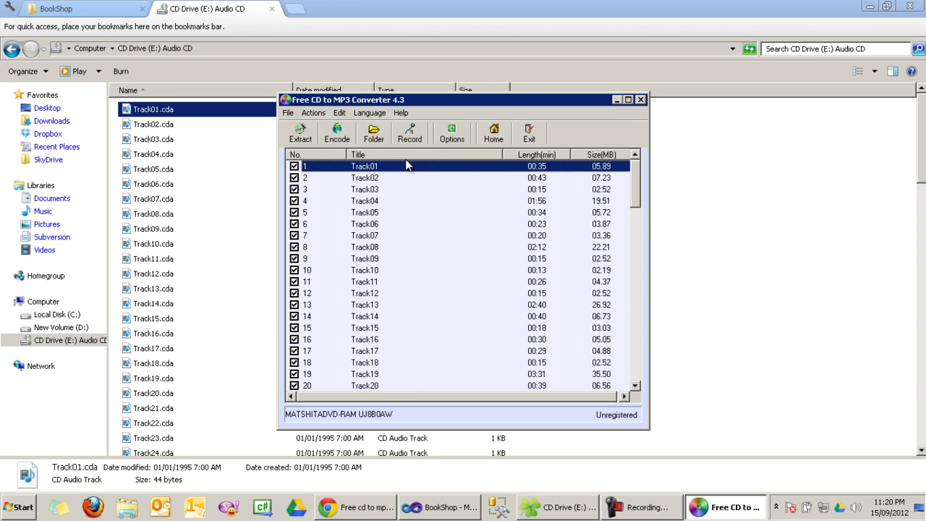
click(397, 114)
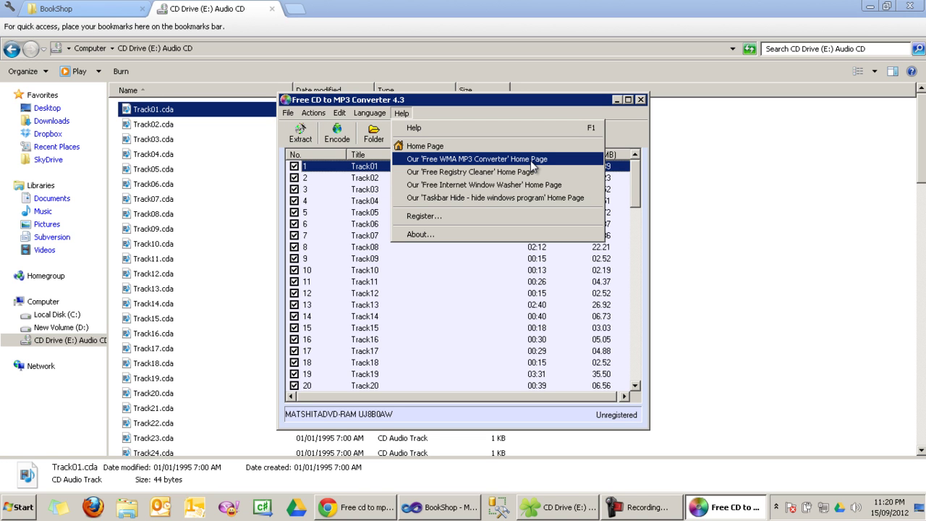
click(550, 120)
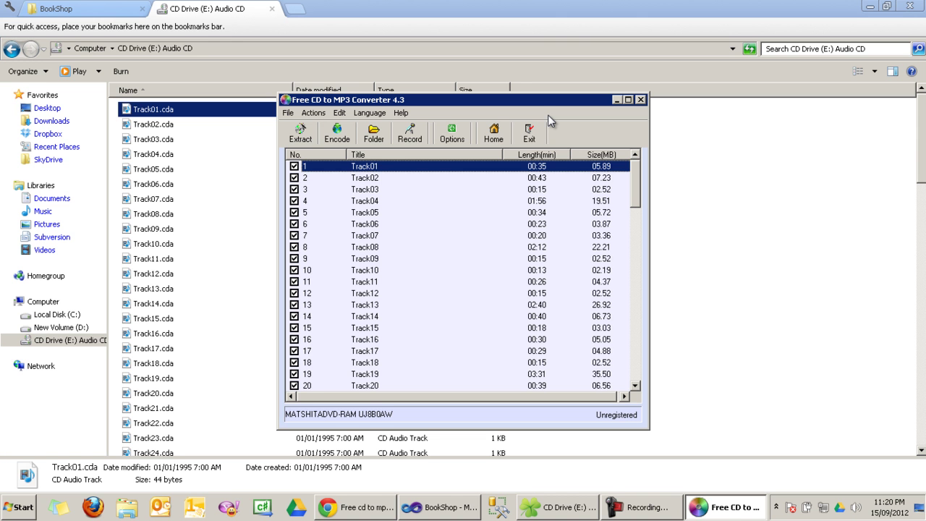
Switch to Chrome and read through the Free CD to MP3 Converter web page down to its support and donation section.
click(359, 509)
scroll(456, 280, down, 5)
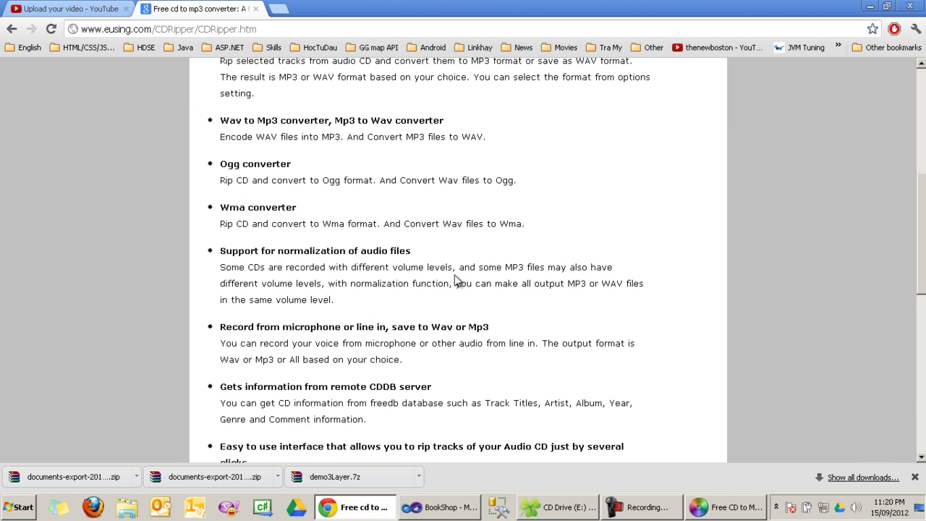
scroll(456, 280, down, 10)
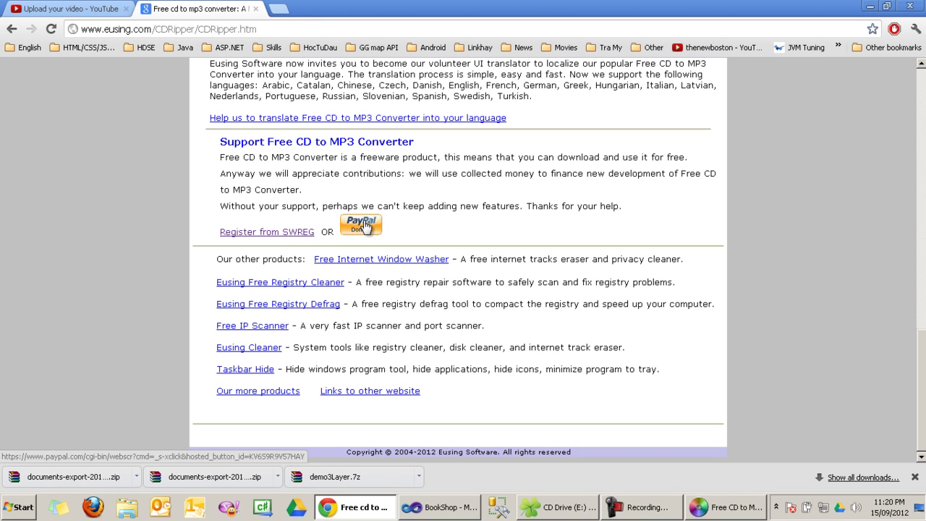